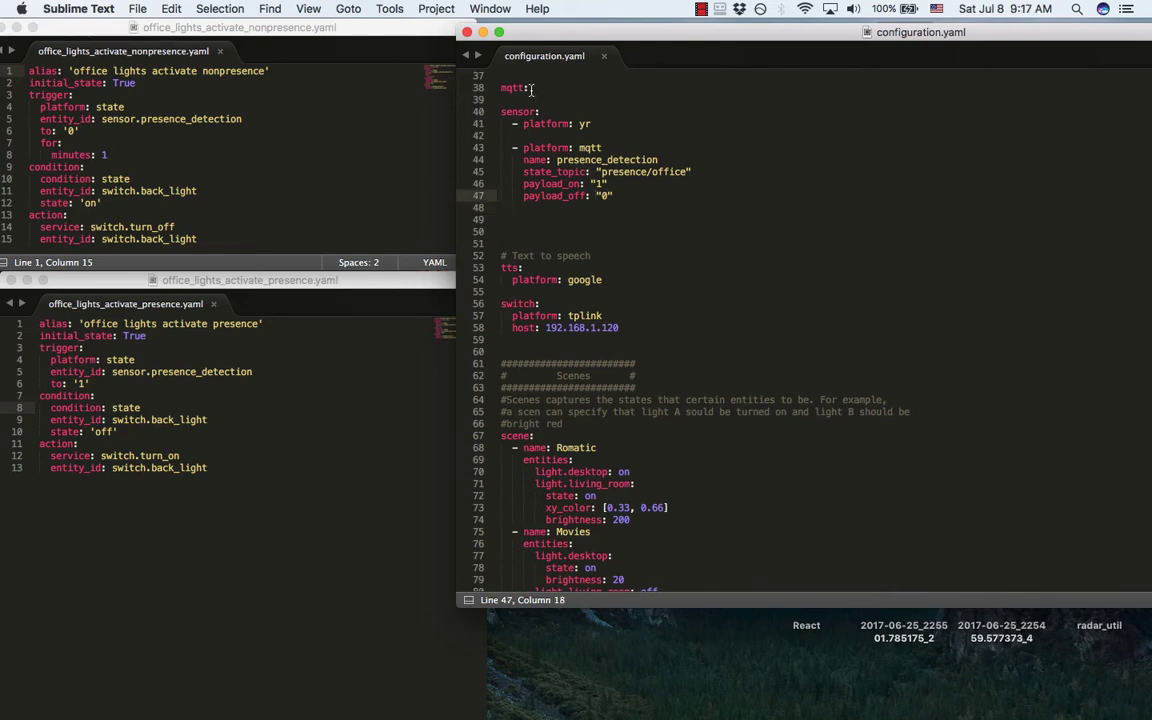
- Highlight the mqtt: entry and the sensor: heading in configuration.yaml
left_click_drag(529, 88, 500, 88)
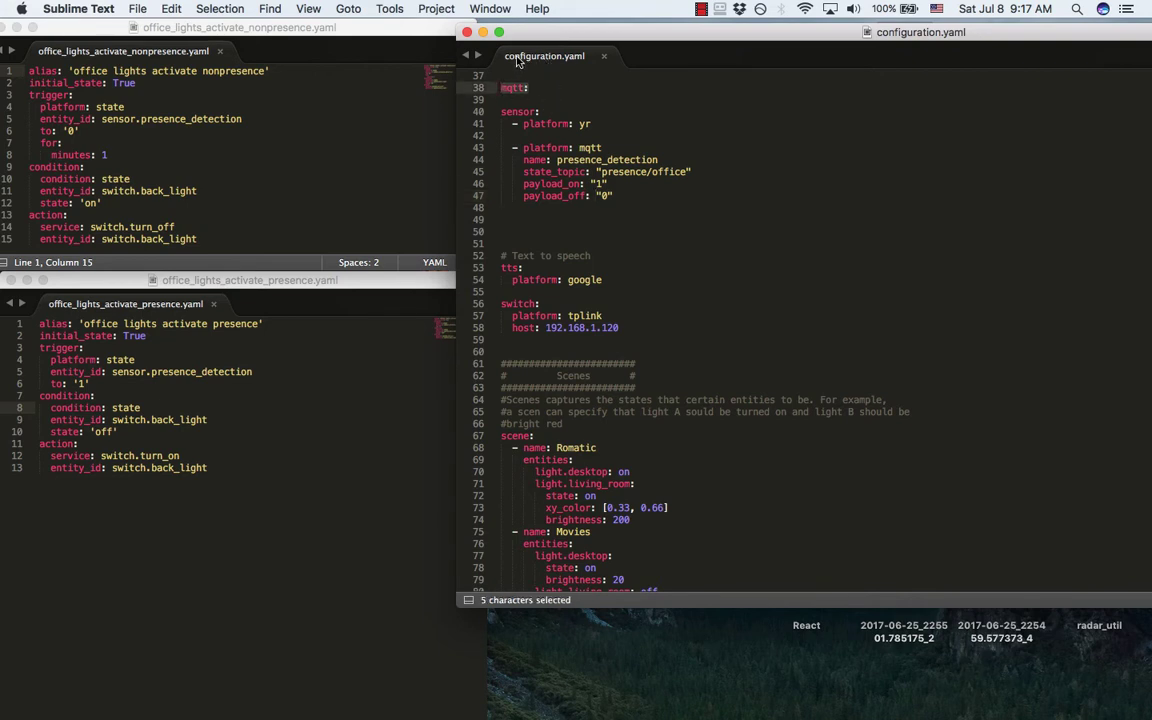
left_click(546, 112)
left_click_drag(546, 112, 490, 113)
- Highlight the MQTT sensor's platform keys and its payload_on value "1"
left_click(555, 148)
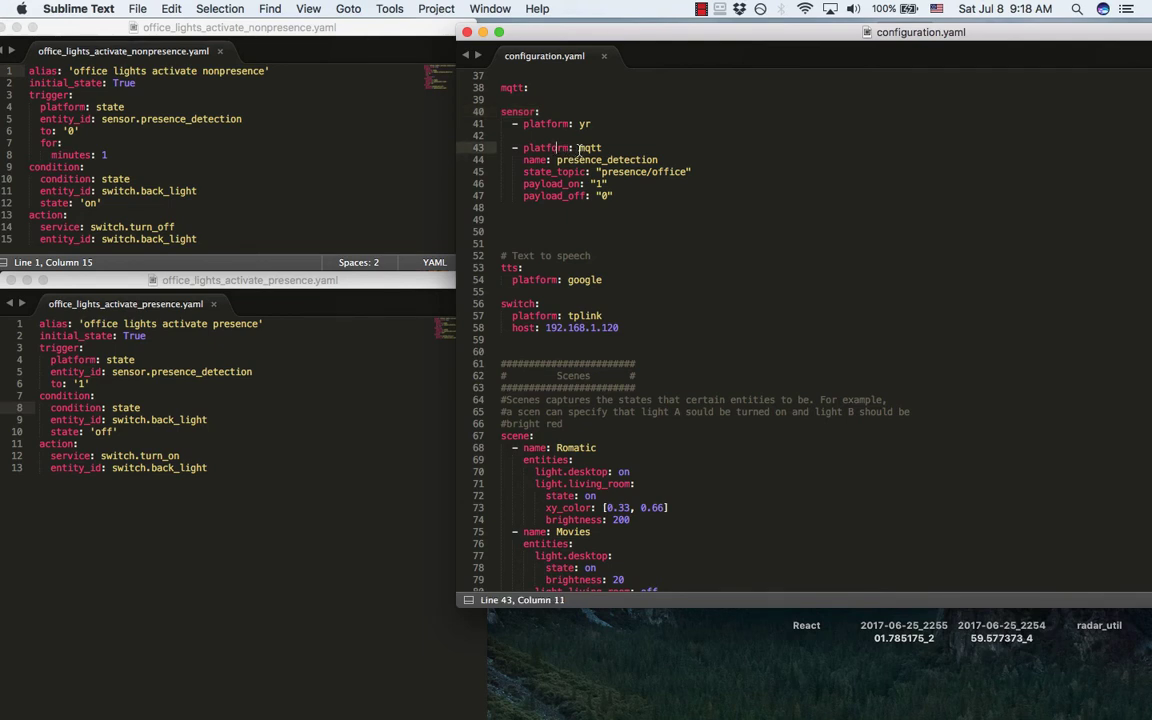
double_click(556, 150)
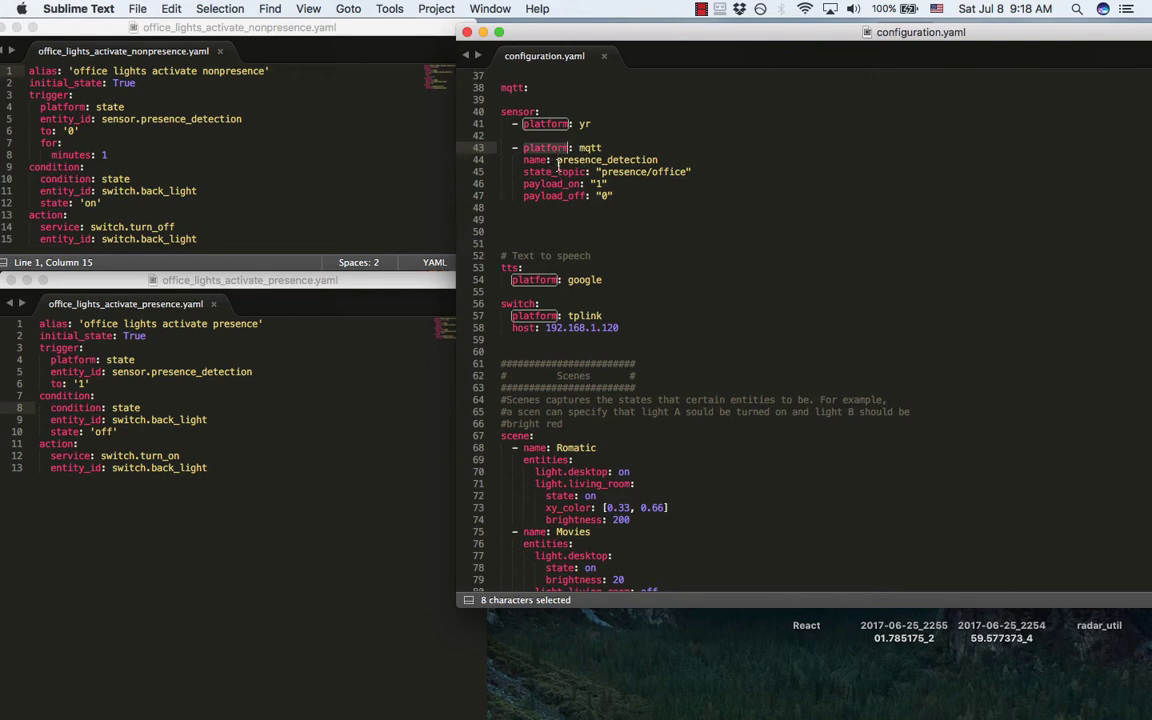
left_click(592, 163)
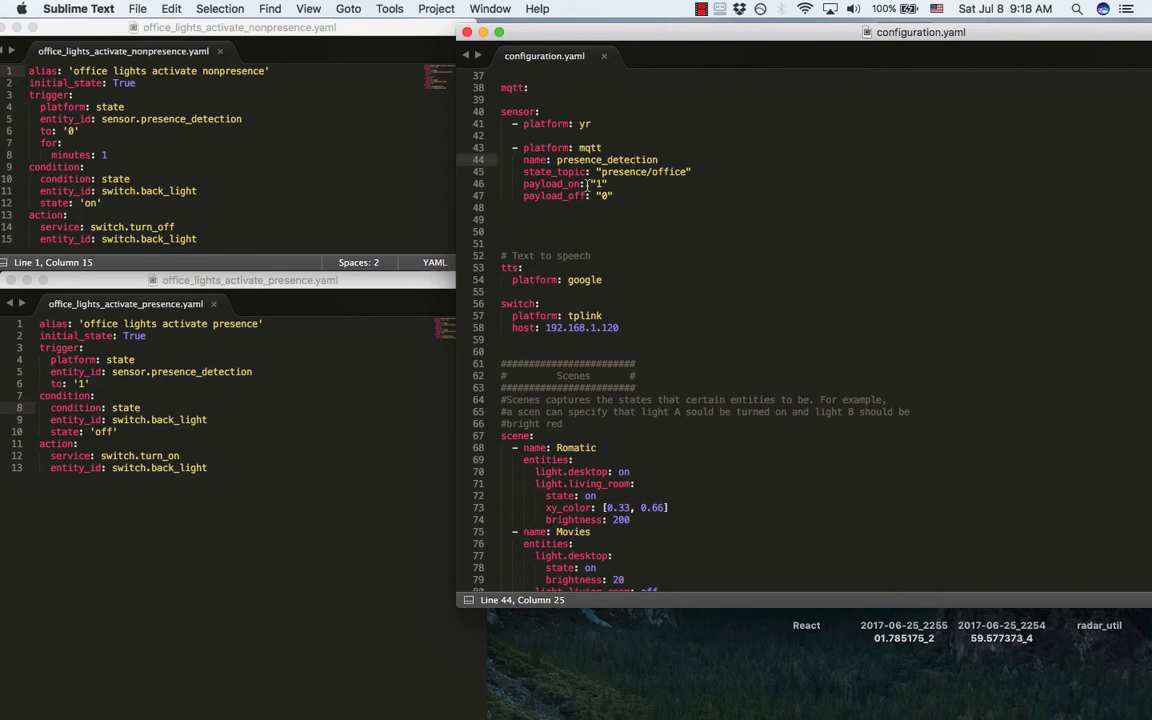
left_click_drag(587, 184, 610, 184)
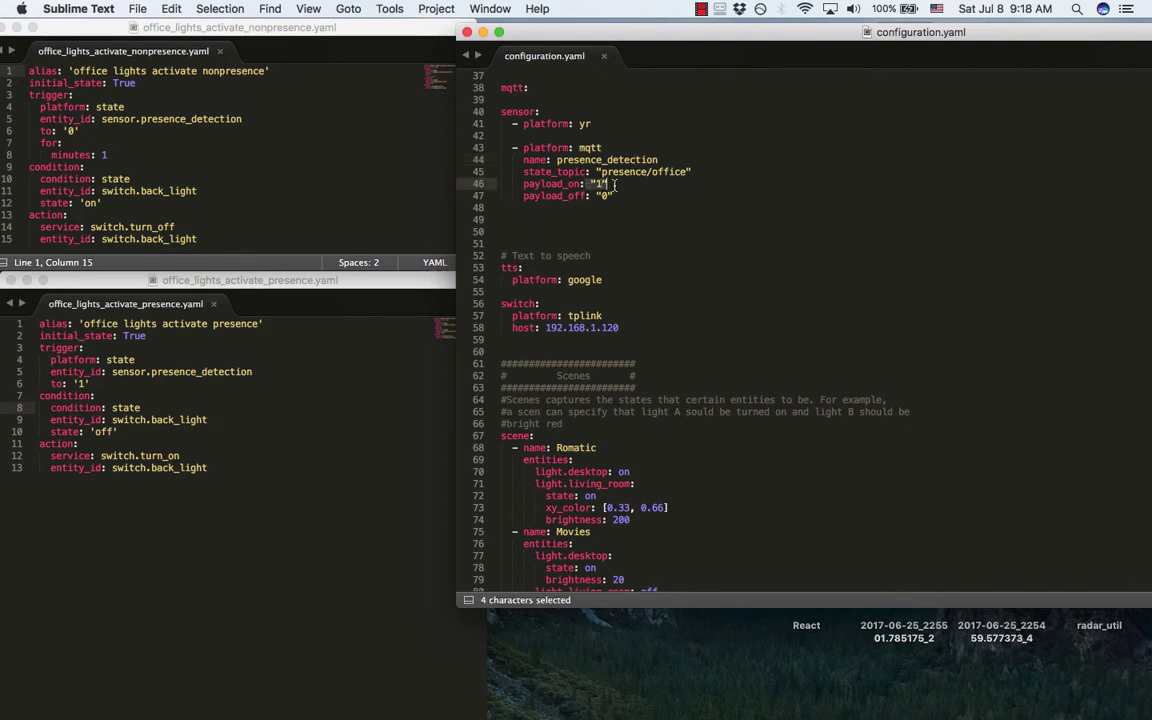
key("Right")
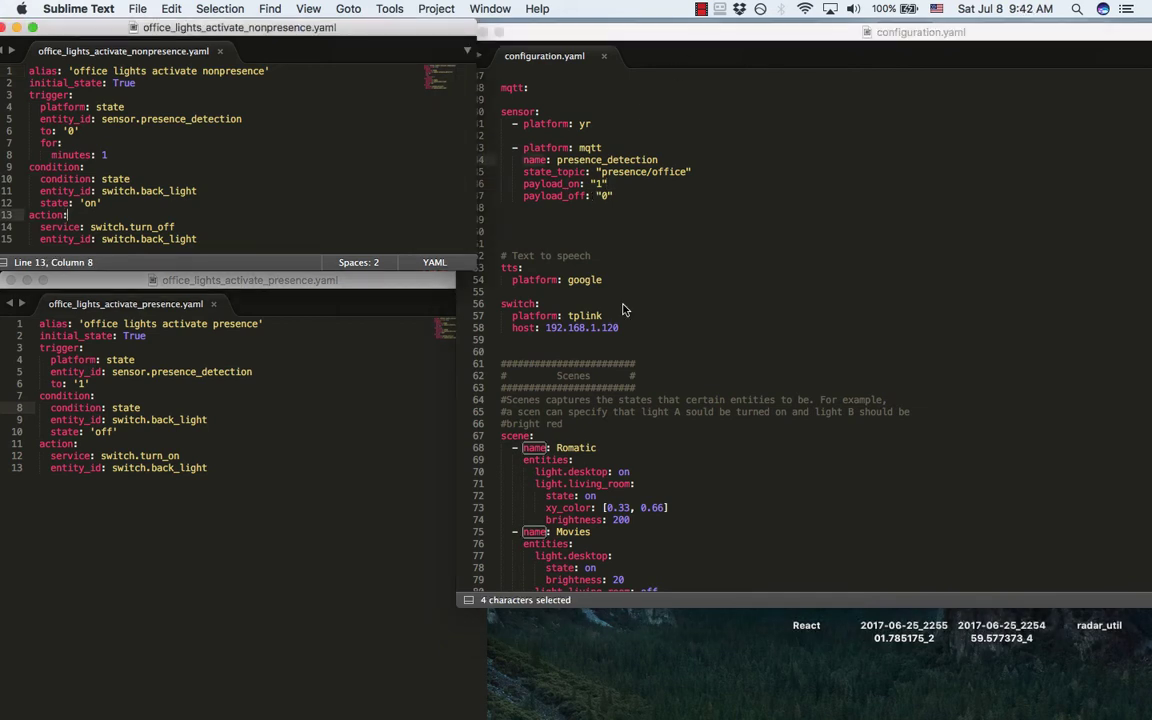
- Walk through the nonpresence automation's alias, initial_state True, trigger and action lines
left_click(120, 132)
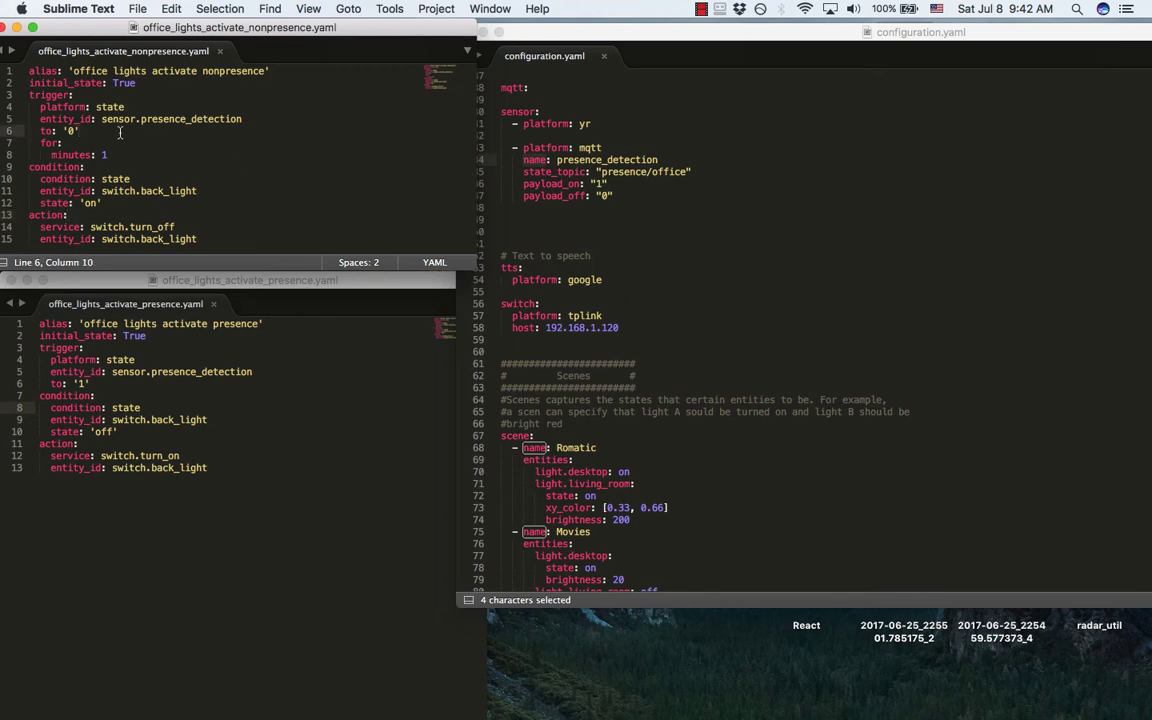
double_click(46, 71)
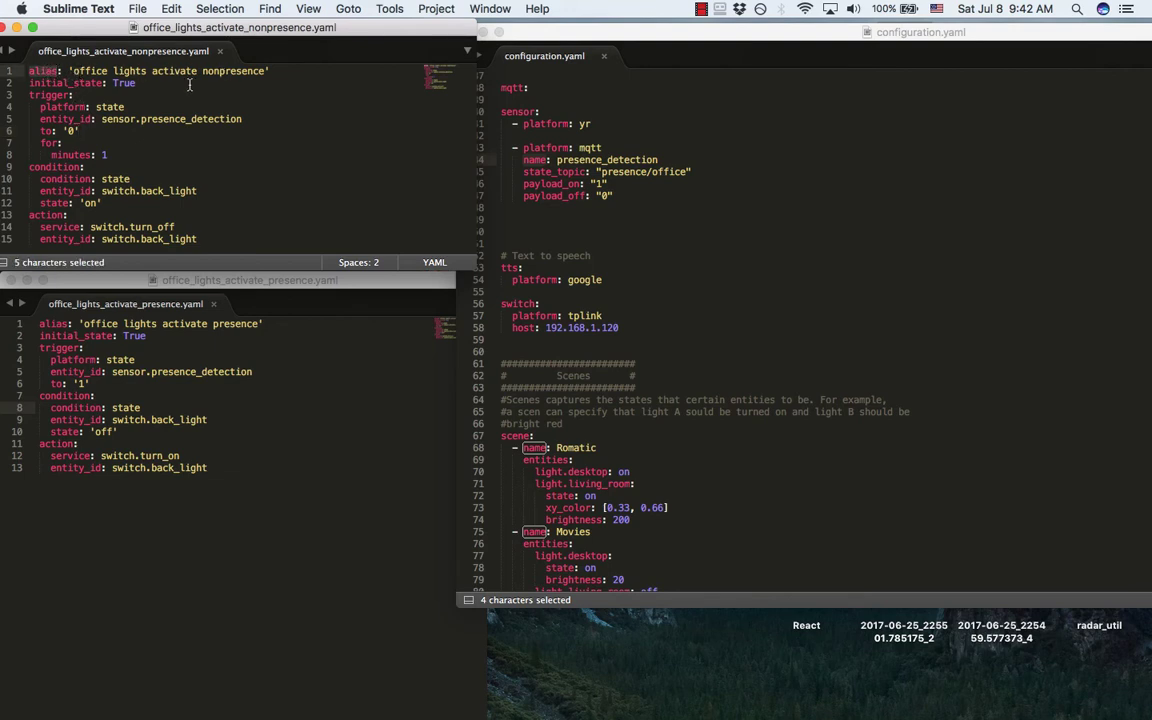
left_click(139, 83)
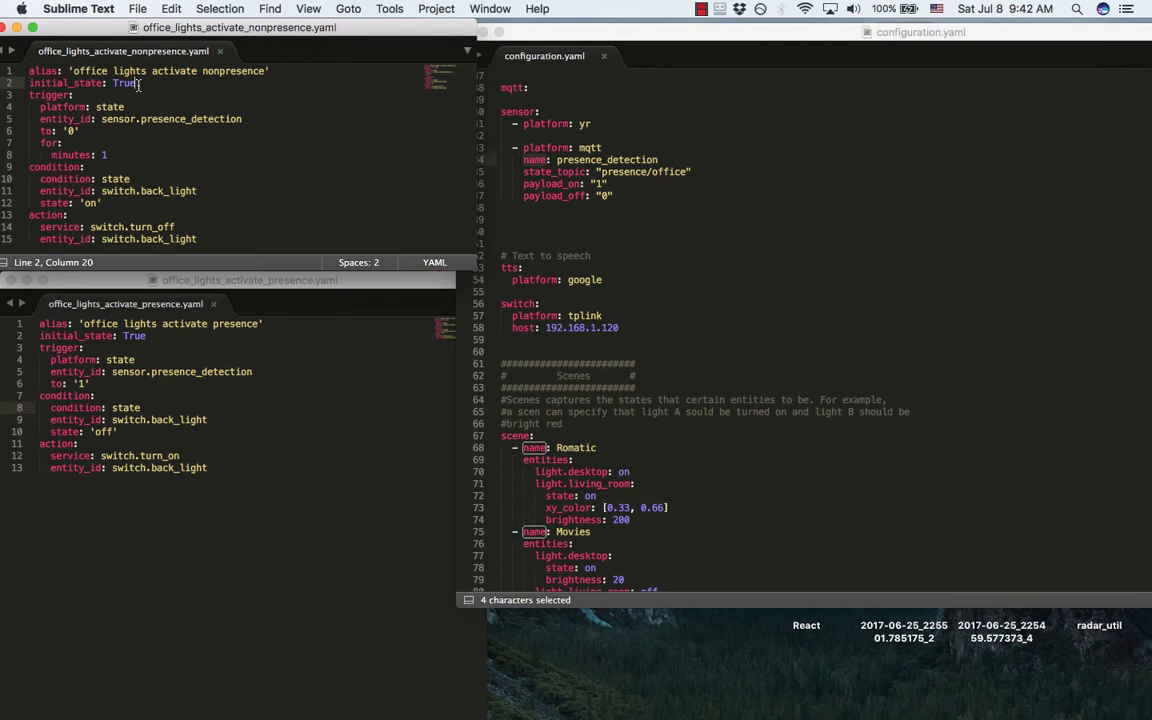
key("Down")
left_click(73, 191)
key("Down")
key("Down")
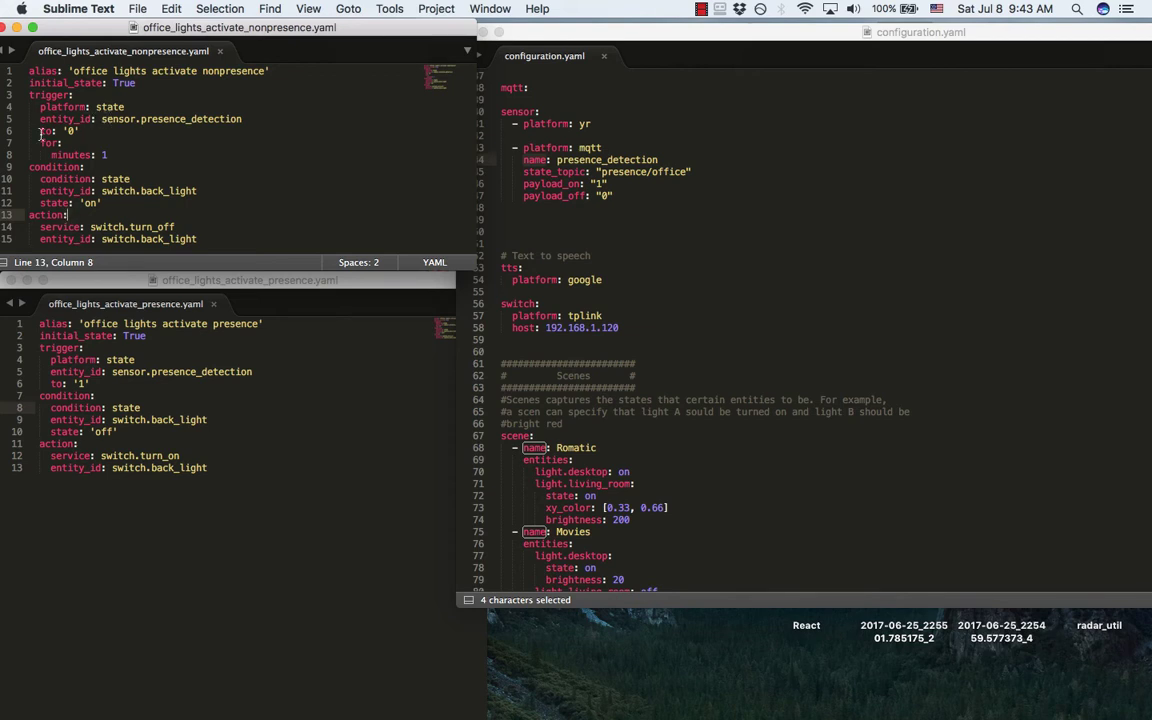
- Highlight the to: '0' trigger state and the sensor entity, then return to configuration.yaml
left_click_drag(40, 131, 84, 133)
left_click(84, 131)
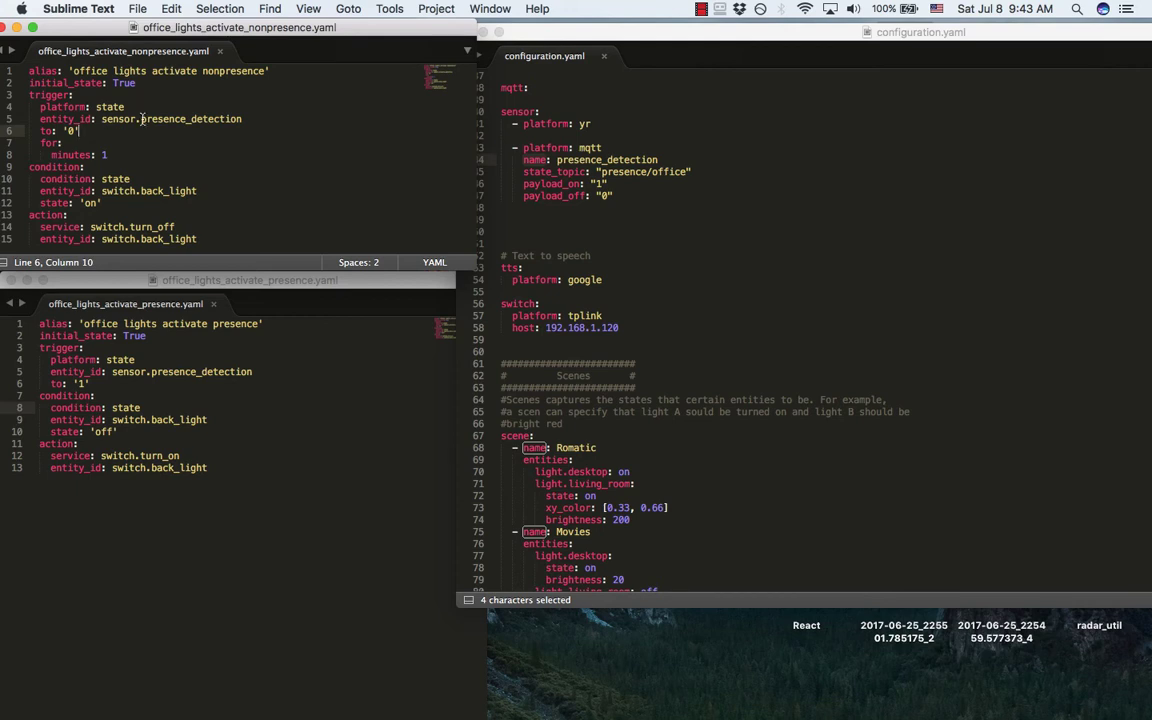
double_click(110, 118)
key("Right")
key("Right")
left_click(518, 157)
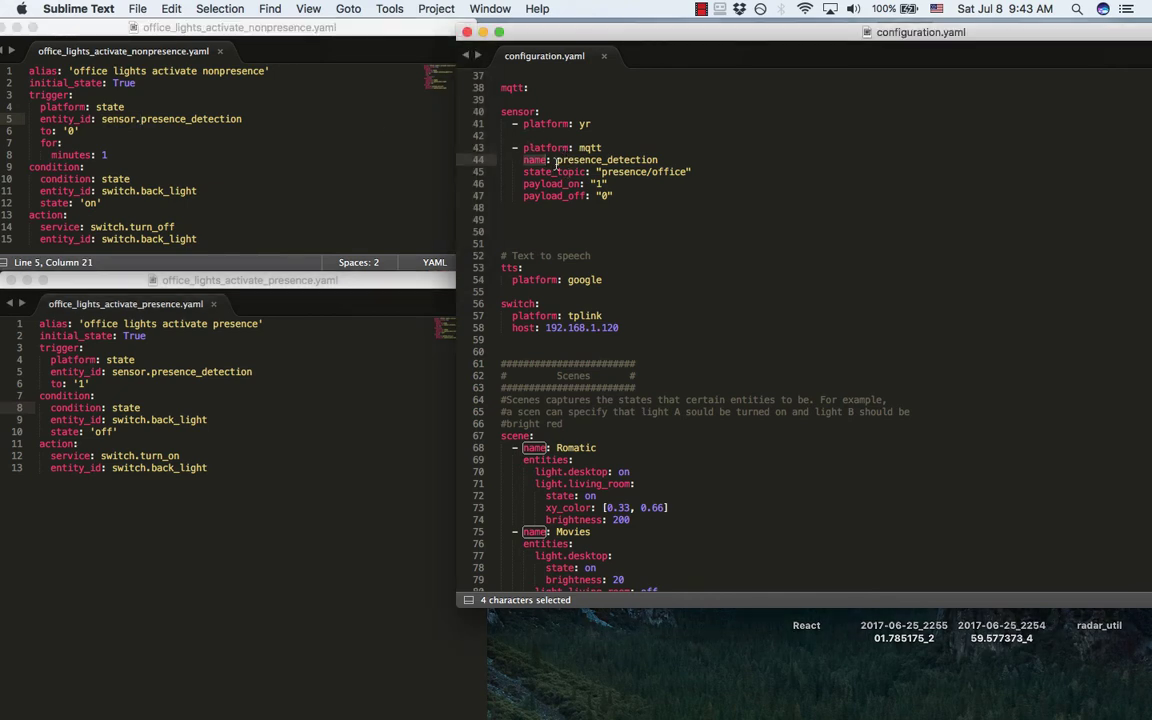
- Highlight the sensor heading, then the nonpresence trigger's 'for: minutes: 1' delay
double_click(516, 112)
left_click_drag(40, 143, 126, 156)
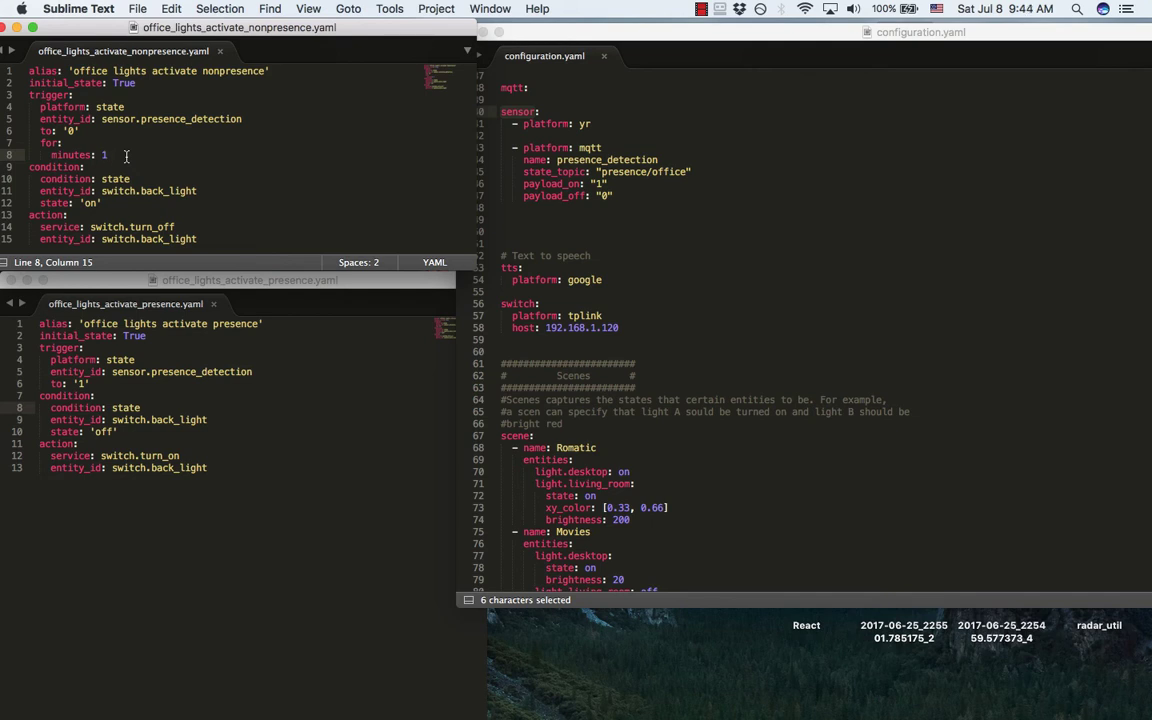
double_click(101, 155)
left_click_drag(101, 179, 156, 193)
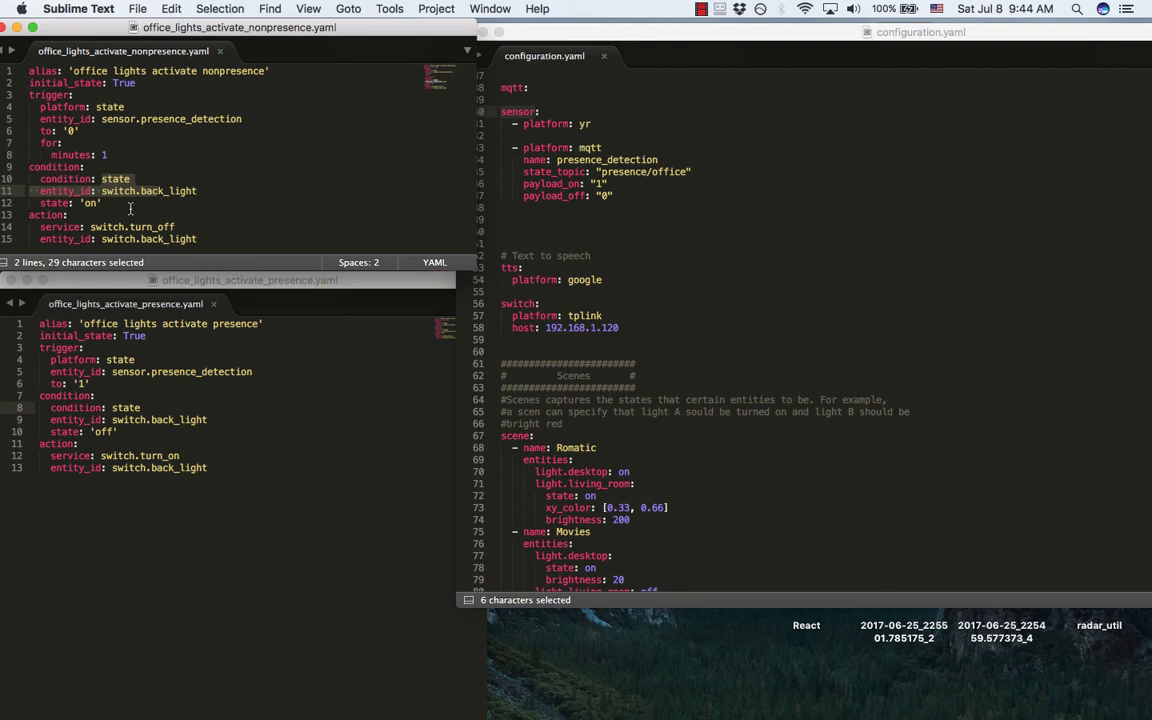
left_click(89, 232)
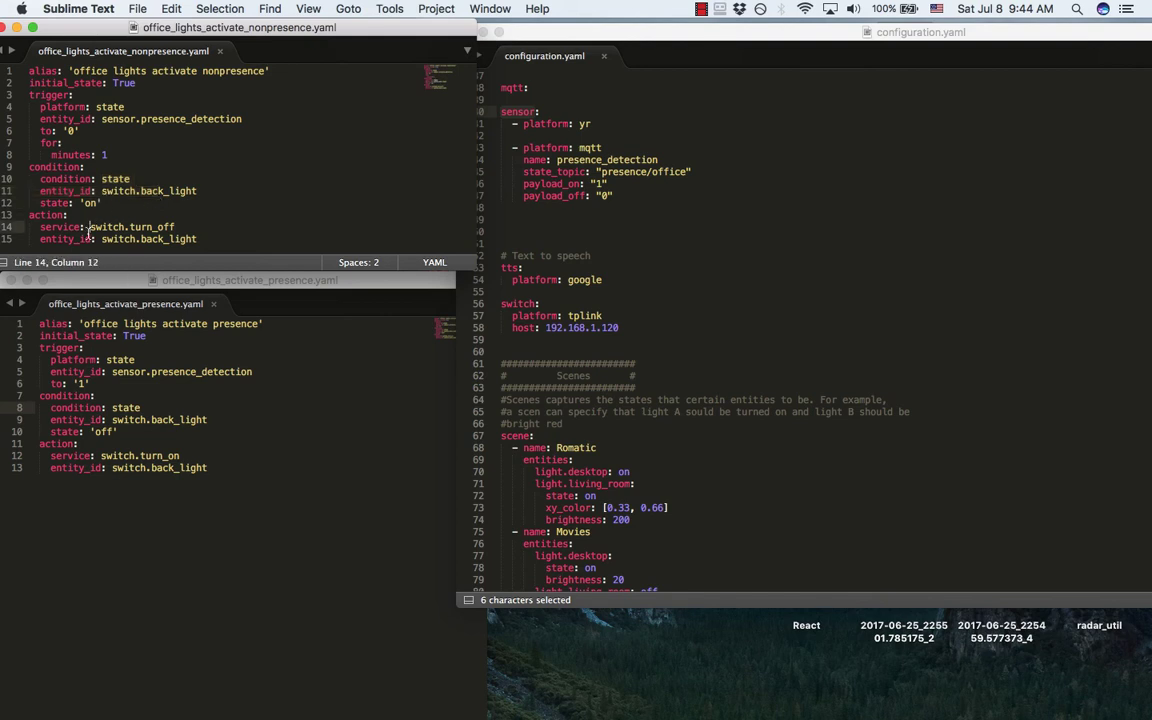
left_click(201, 240)
left_click_drag(201, 240, 86, 232)
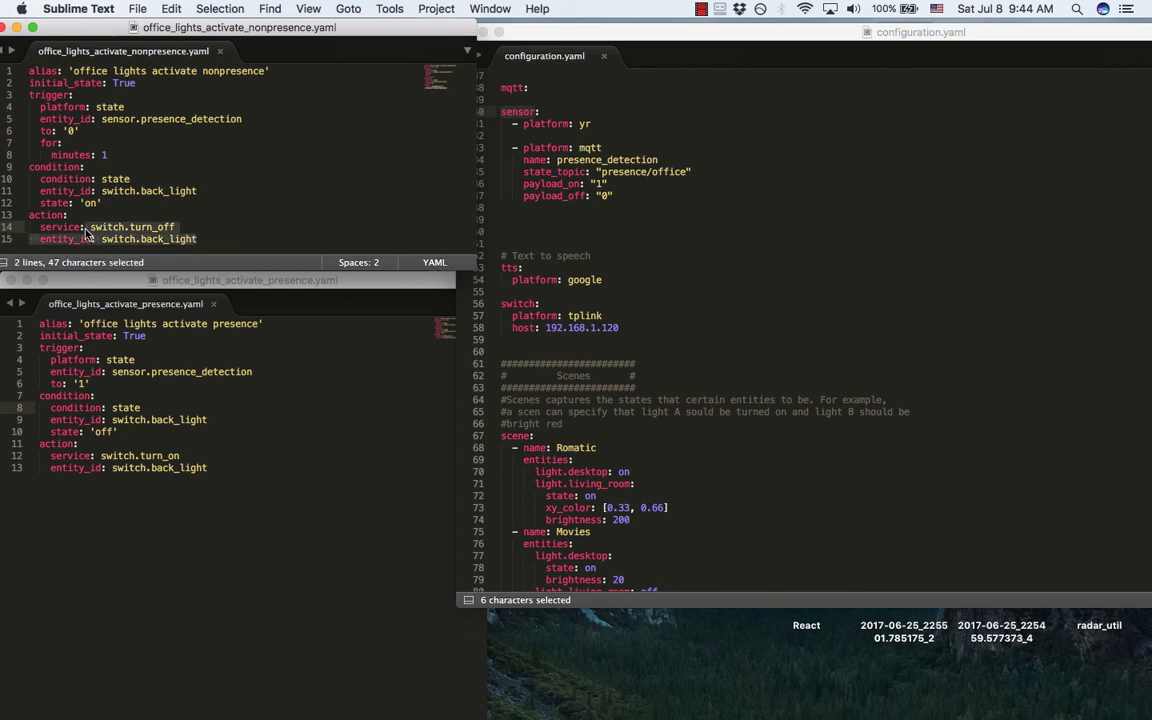
left_click(106, 229)
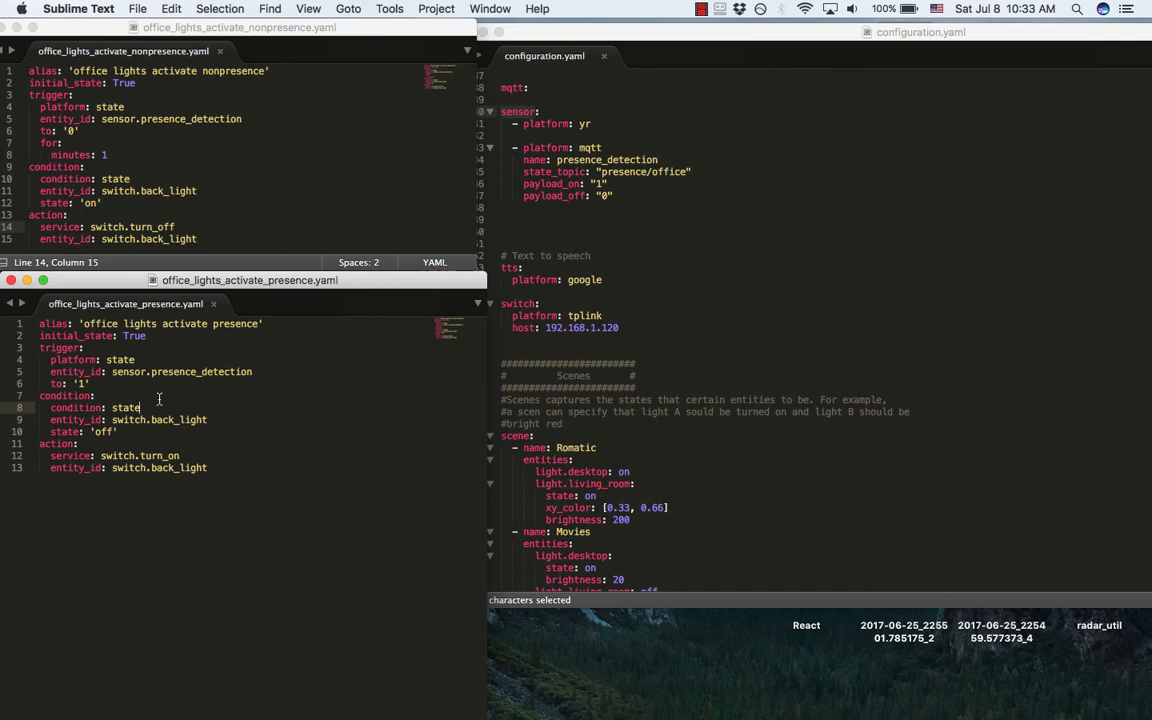
- Highlight the switch.turn_on action lines in office_lights_activate_presence.yaml
left_click(130, 82)
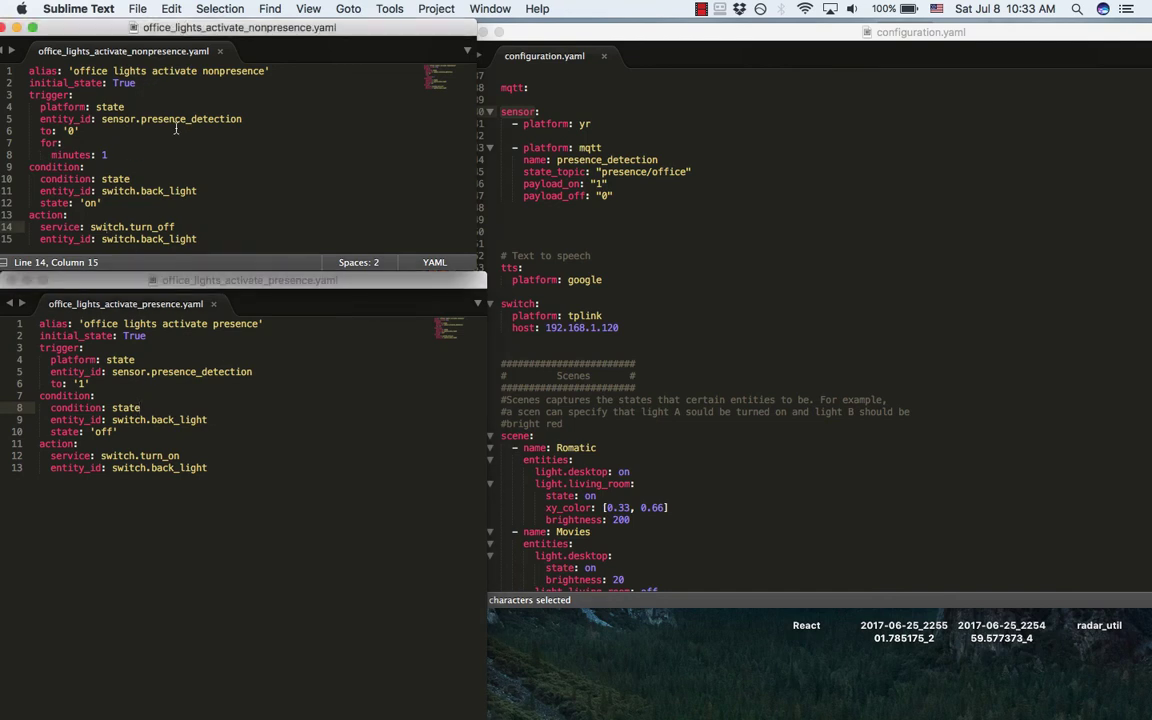
left_click(219, 467)
left_click_drag(219, 467, 116, 431)
left_click(283, 442)
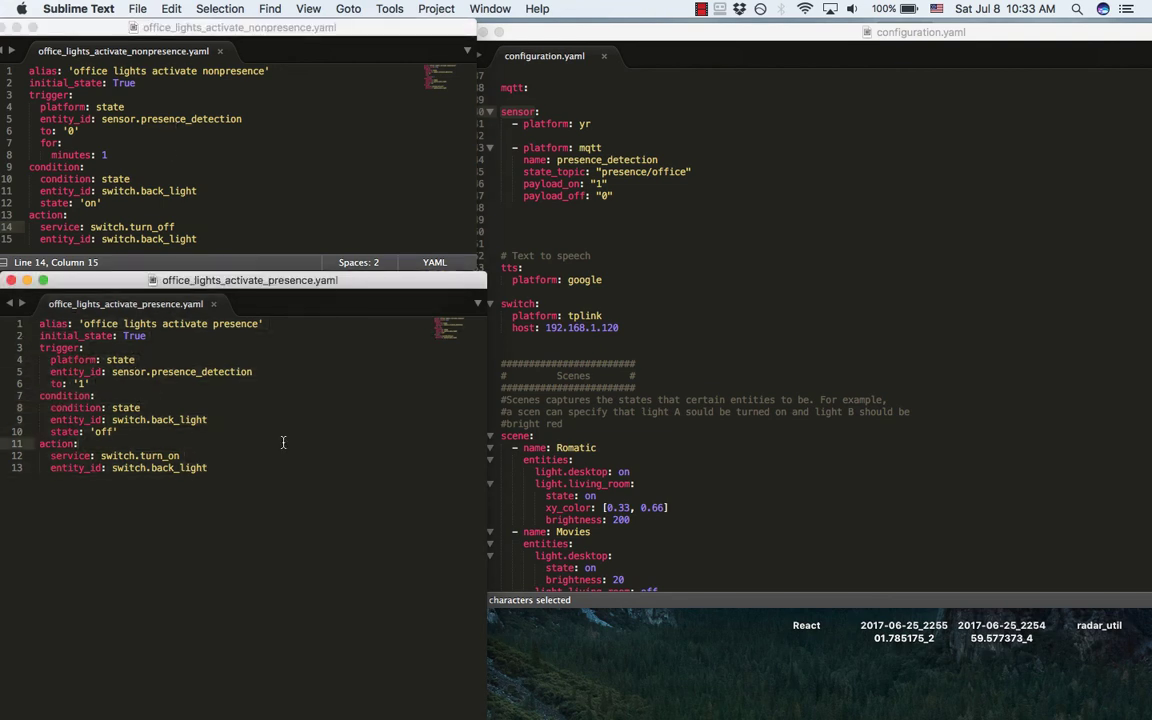